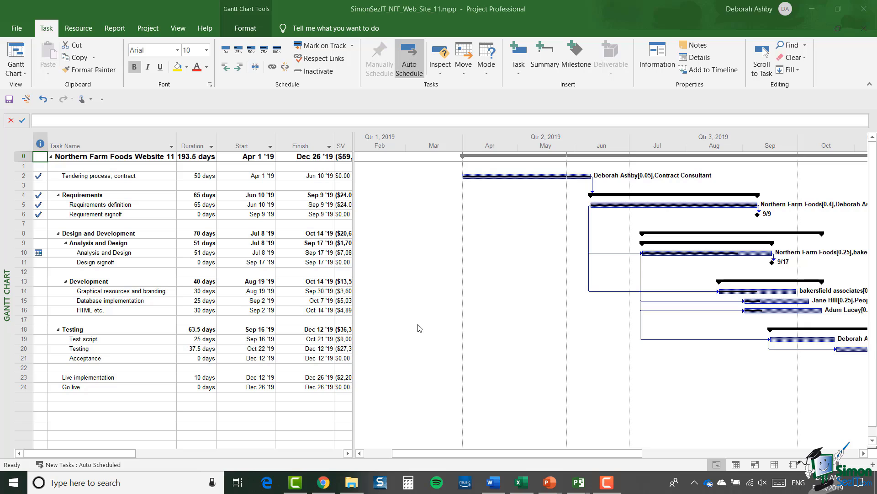
Step: Open the Project Overview dashboard report
click(119, 29)
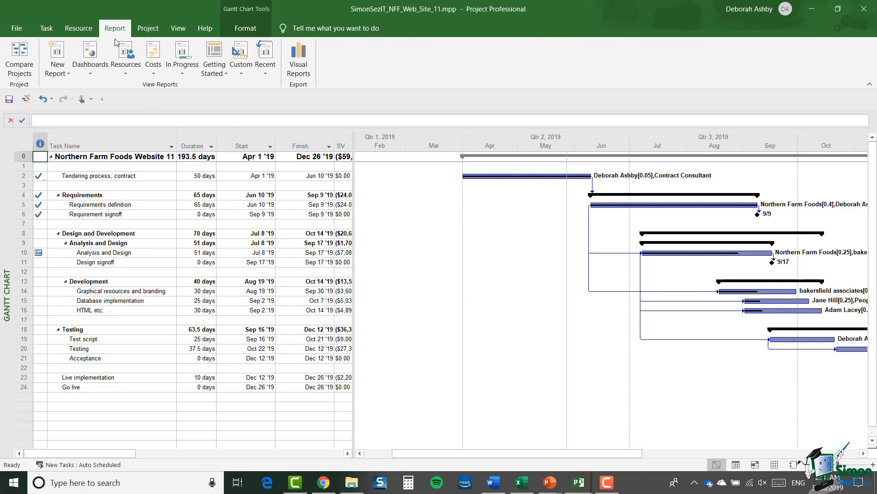
click(91, 74)
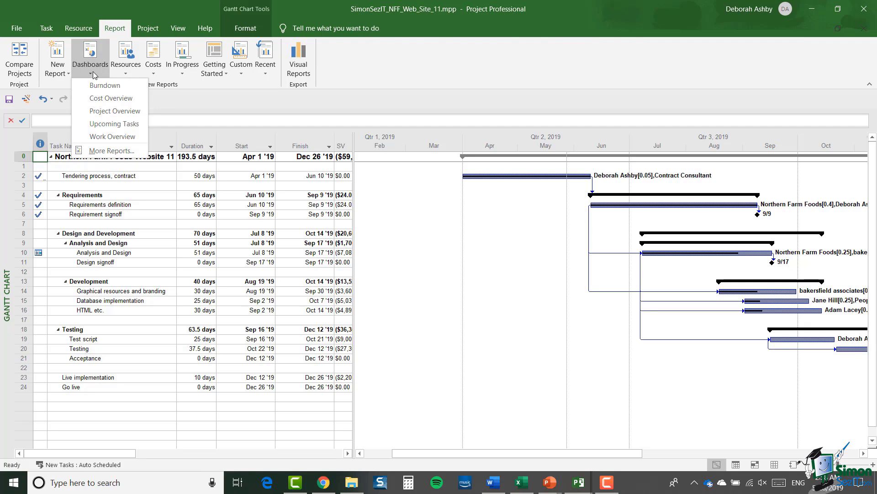
click(103, 111)
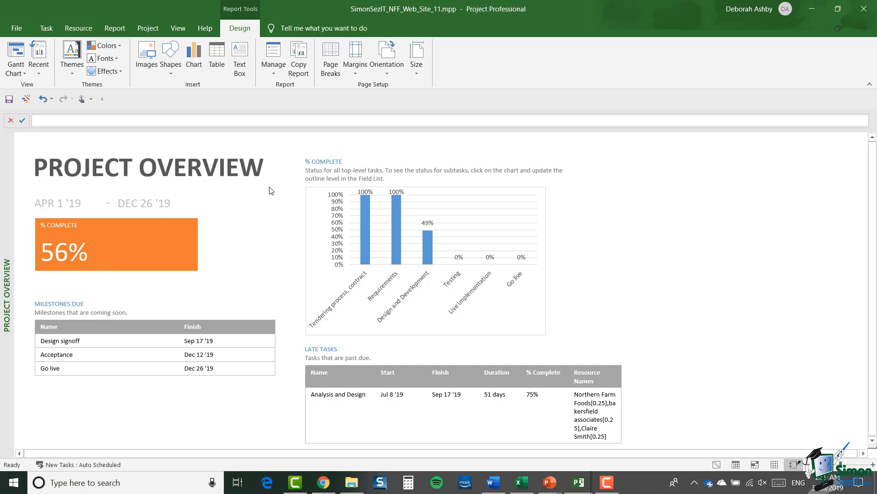
Step: Show the report's page breaks and narrow the PROJECT OVERVIEW title box so it no longer overlaps the % Complete section
click(330, 59)
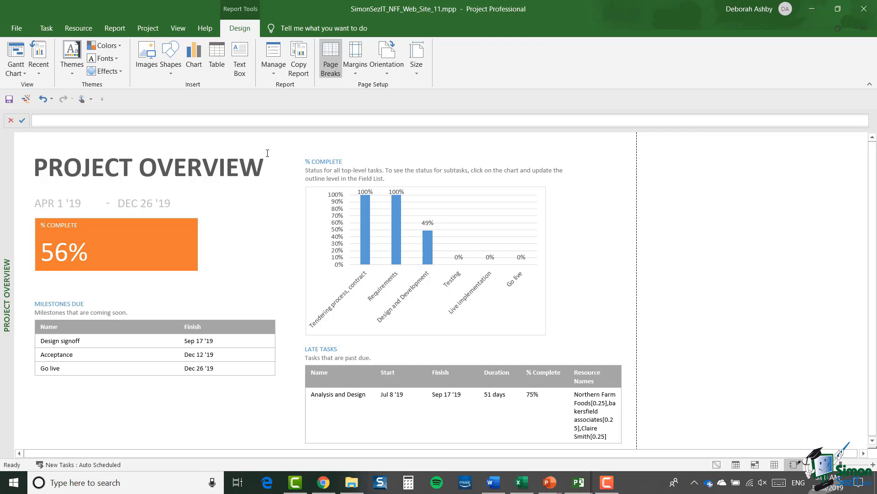
click(187, 175)
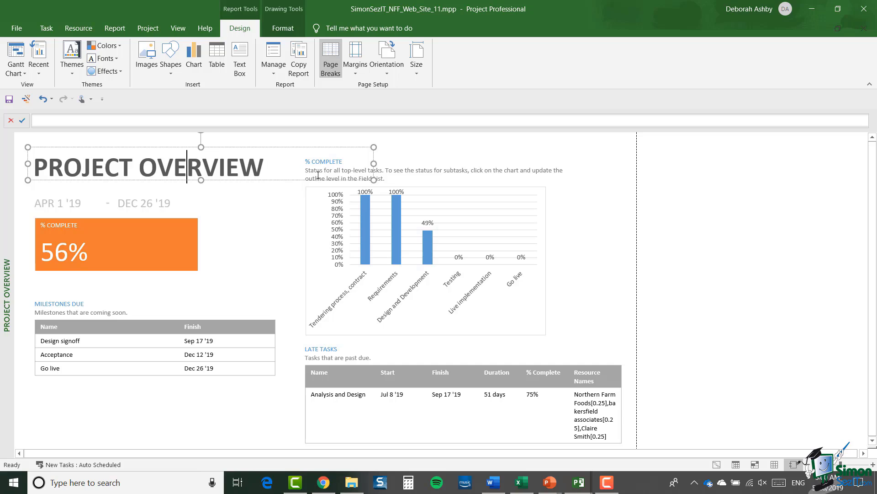
drag(375, 163, 285, 160)
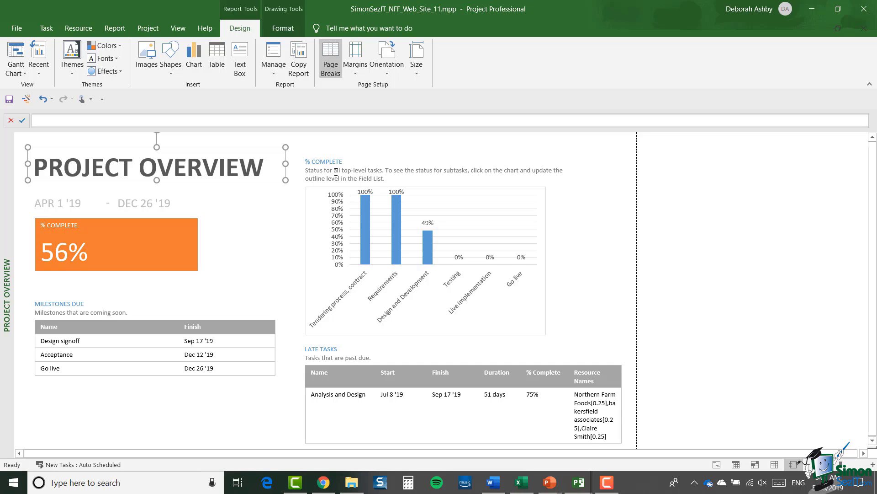
Step: Rename the report as DA Project Overview
click(280, 74)
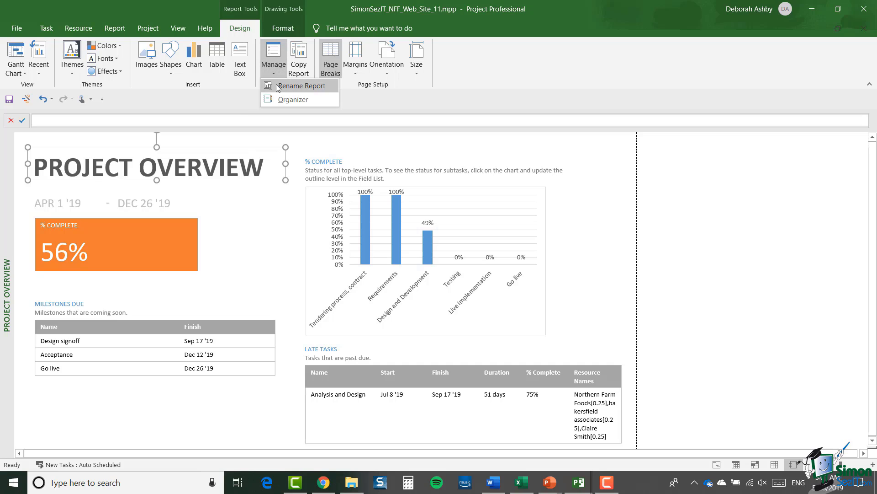
click(277, 86)
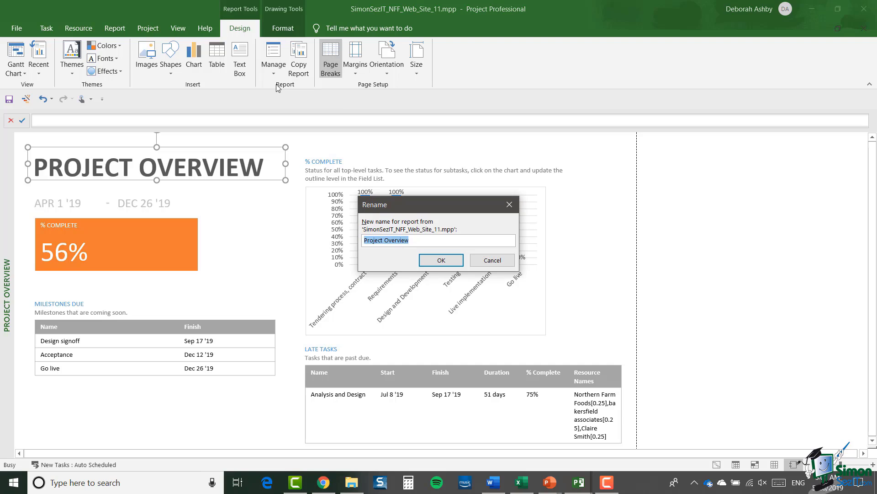
text(DA Project Overview)
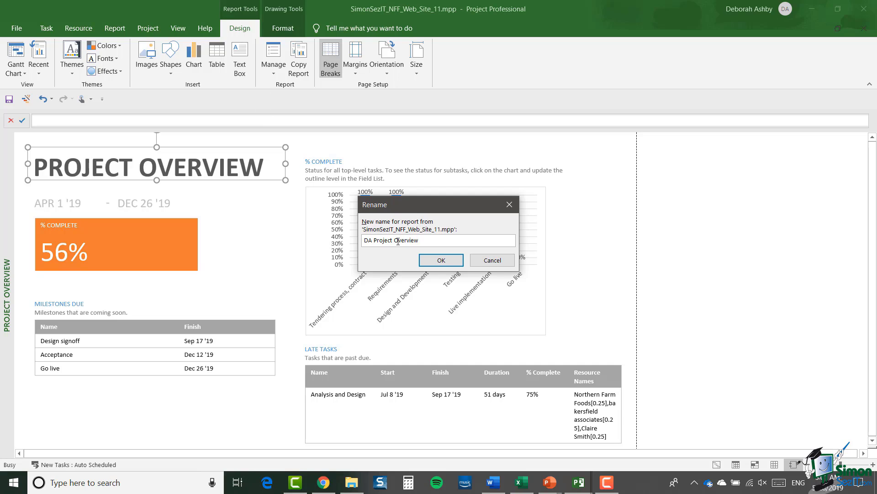
click(441, 261)
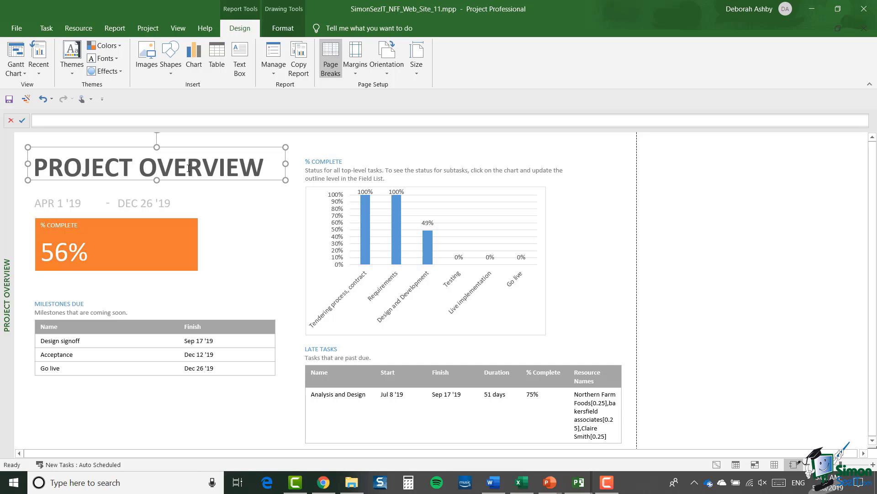
Step: Set the paragraph alignment of the PROJECT OVERVIEW title to Centered
click(189, 167)
right_click(189, 167)
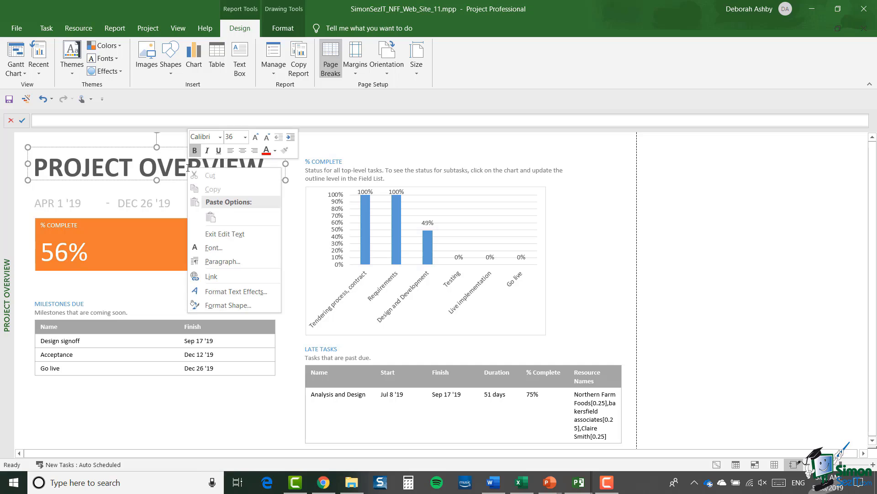
click(221, 261)
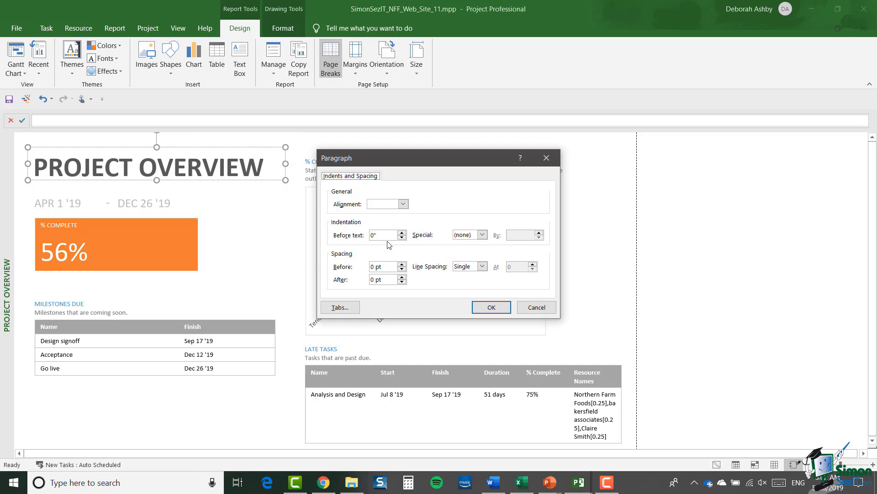
click(403, 203)
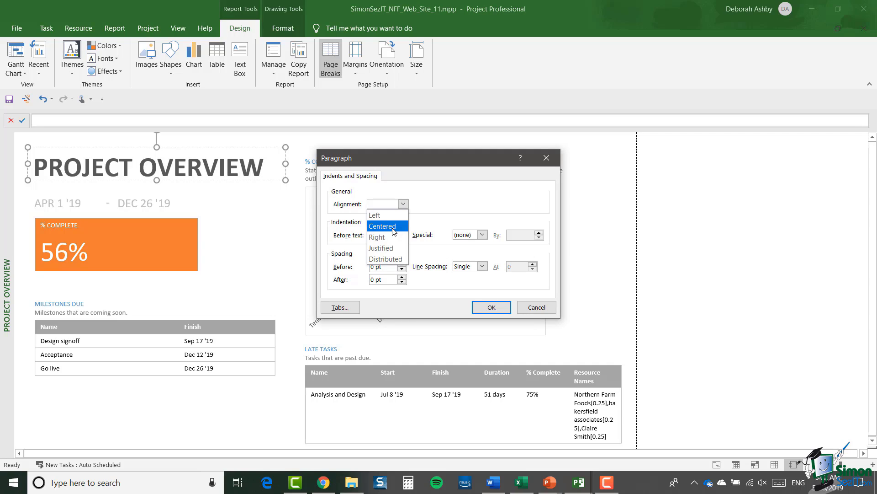
click(388, 226)
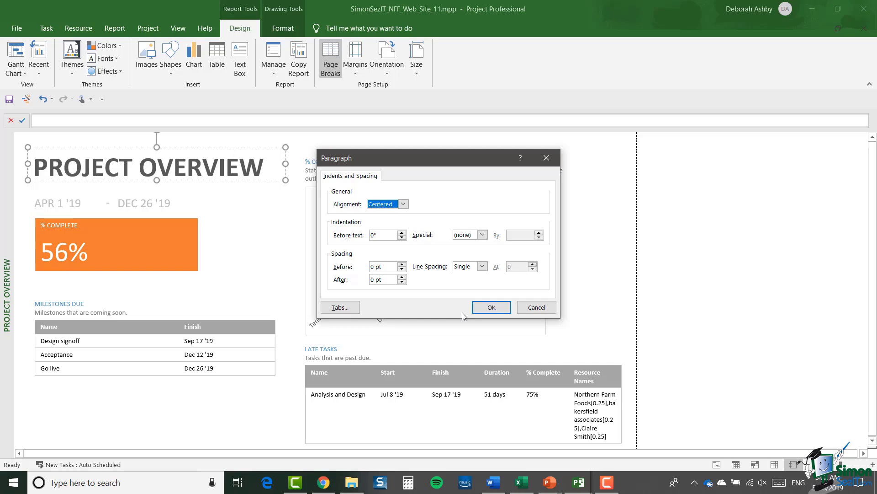
click(491, 307)
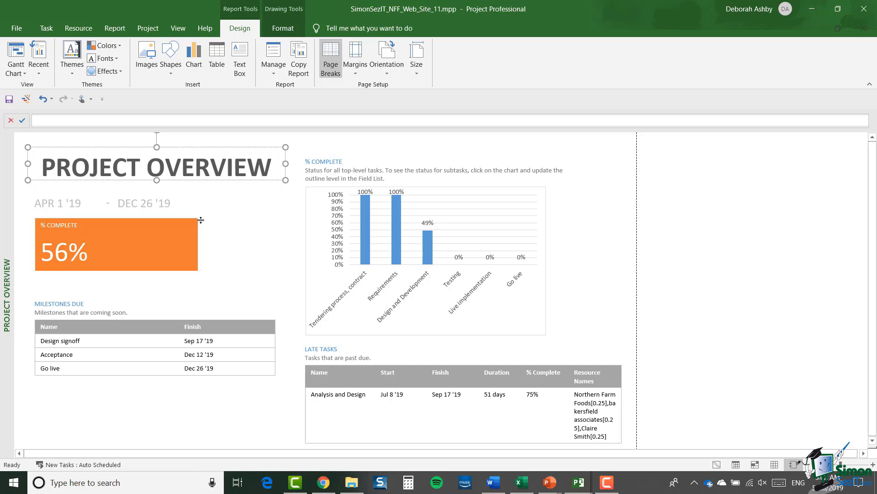
Step: Examine the start date and finish date boxes under the title and compare the fields behind them
click(82, 203)
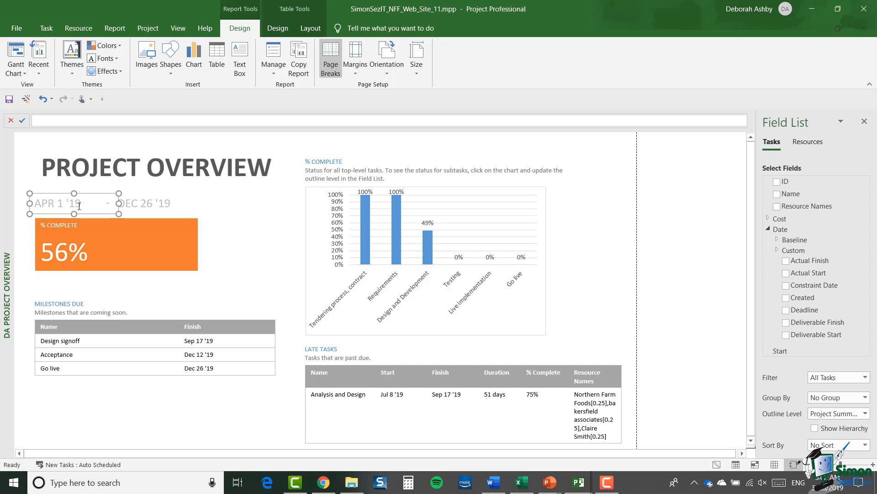
click(142, 205)
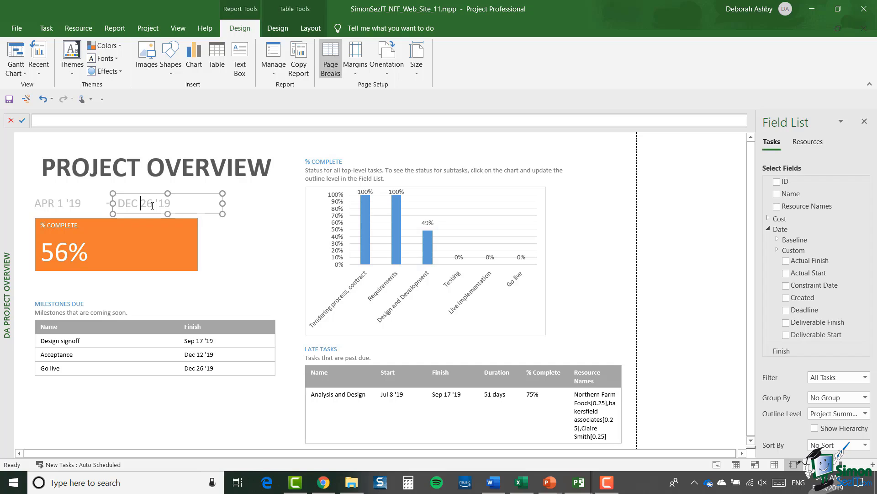
click(68, 201)
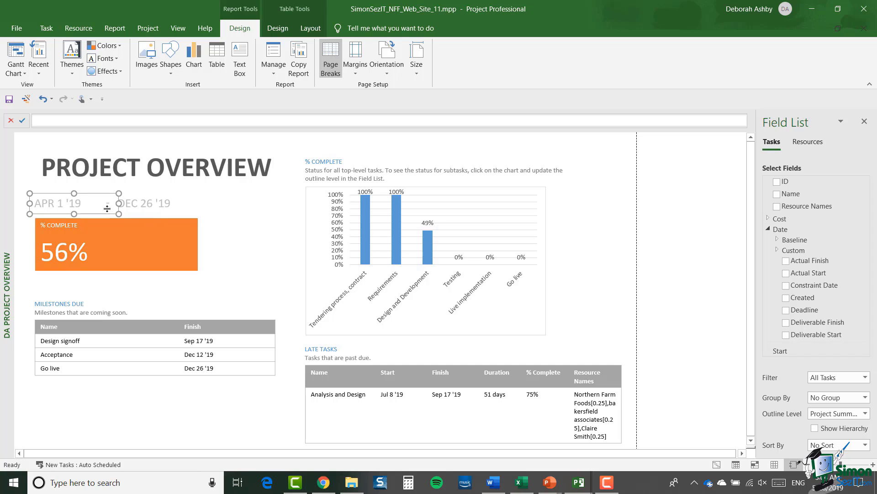
click(138, 203)
click(139, 204)
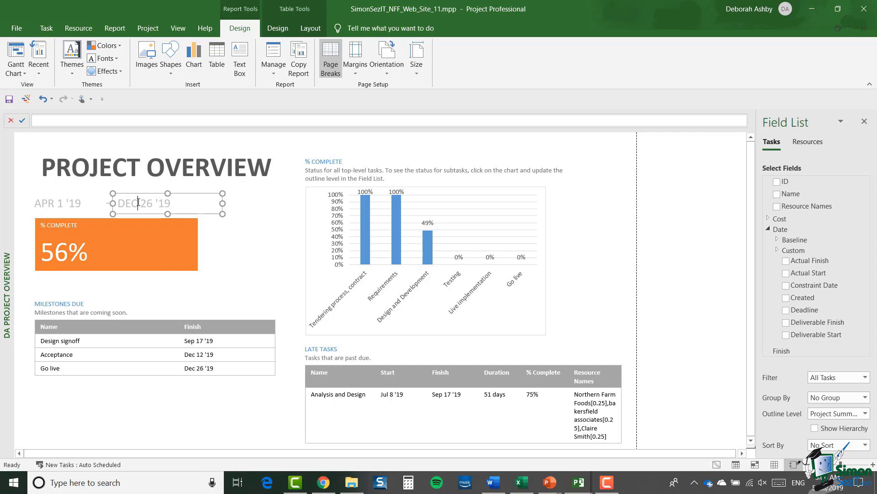
click(86, 202)
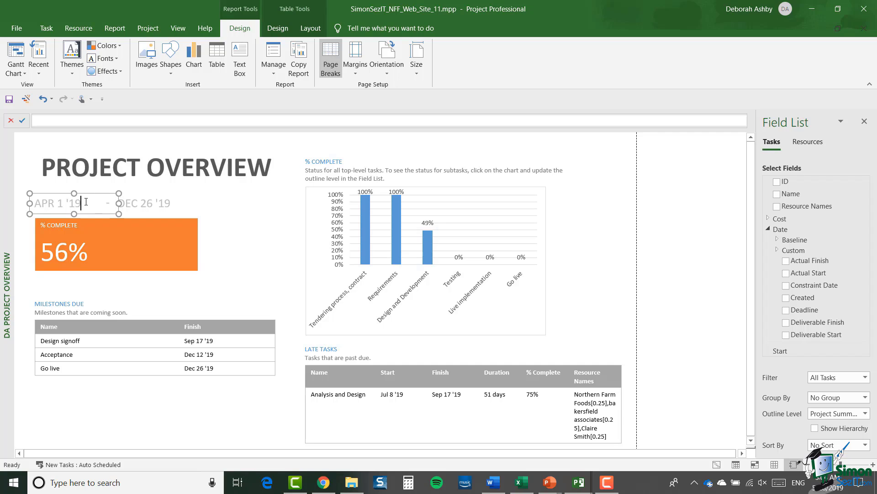
Step: Widen the Field List and check which date fields are selected for the start date and finish date boxes
drag(756, 227, 706, 228)
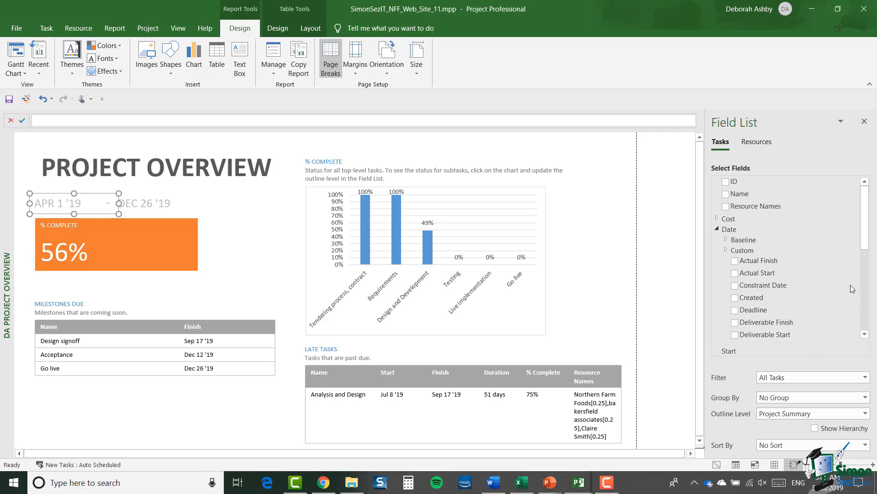
drag(865, 236, 865, 283)
scroll(760, 284, down, 3)
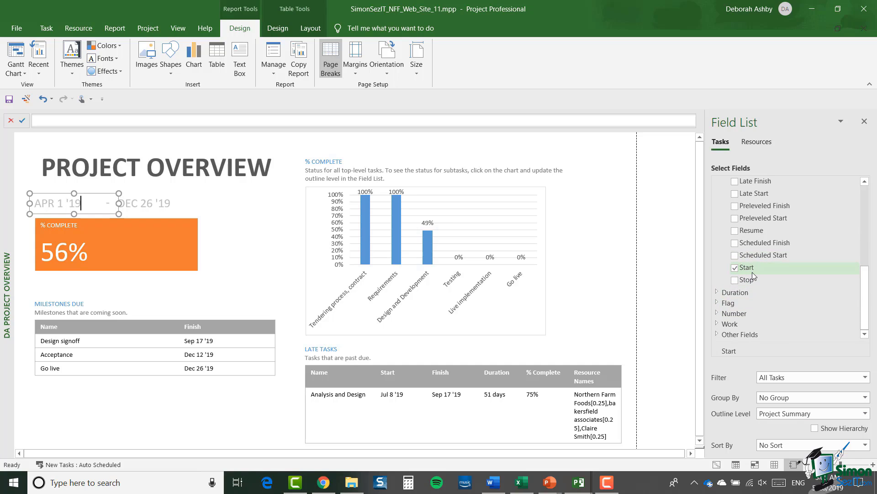
click(152, 204)
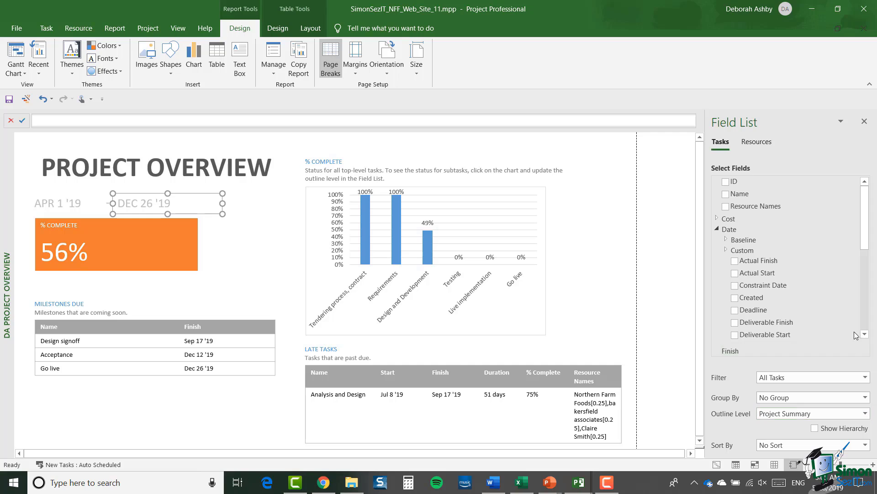
drag(865, 239, 865, 287)
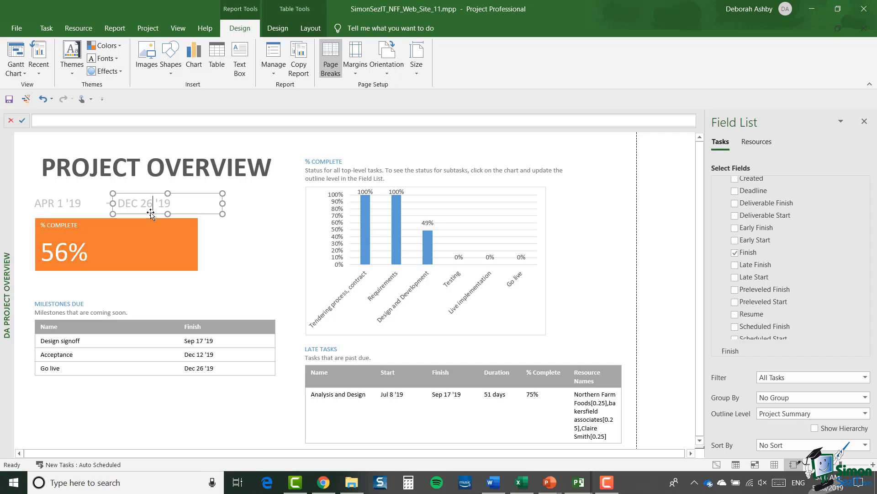
click(71, 204)
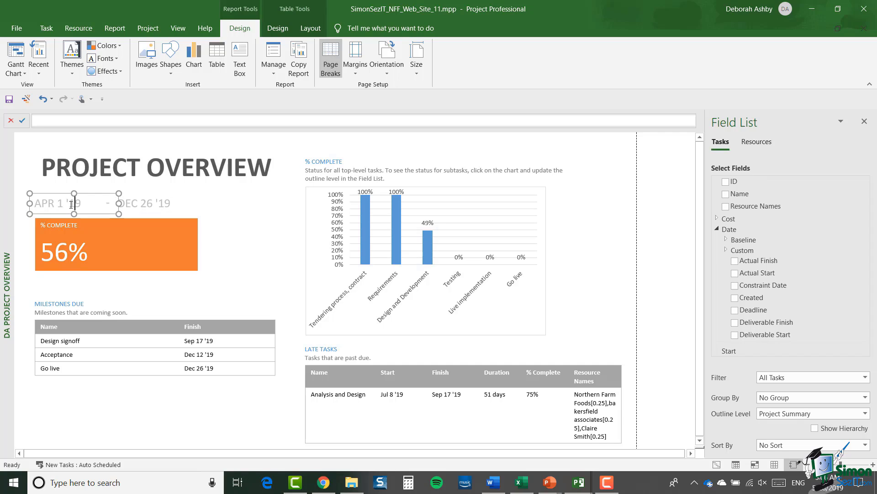
click(147, 206)
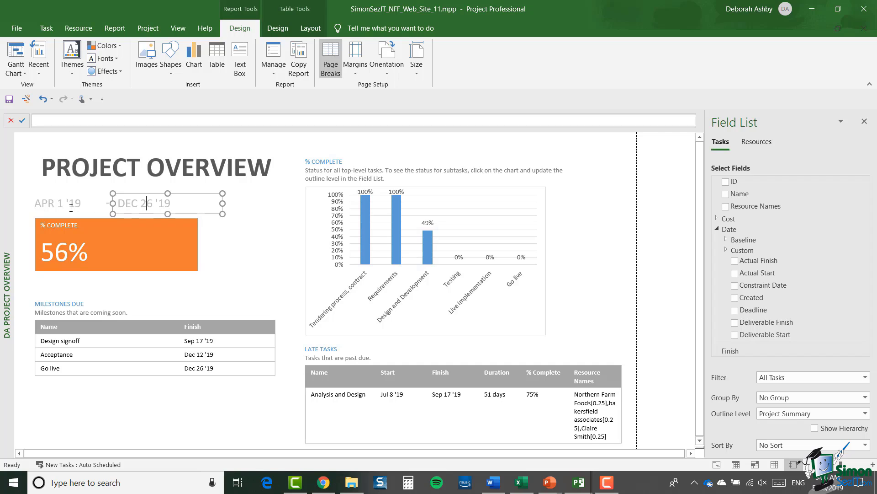
Step: Right-align the finish date in its box and move the box slightly left toward the start date
click(149, 206)
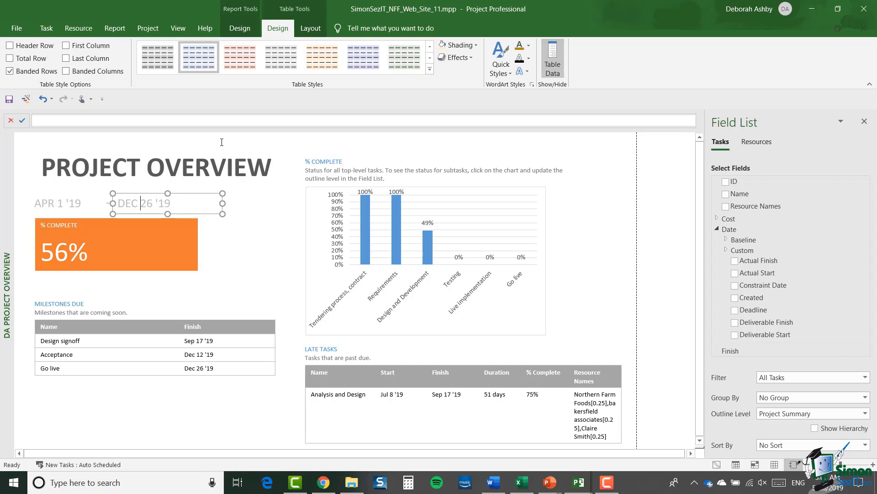
click(316, 31)
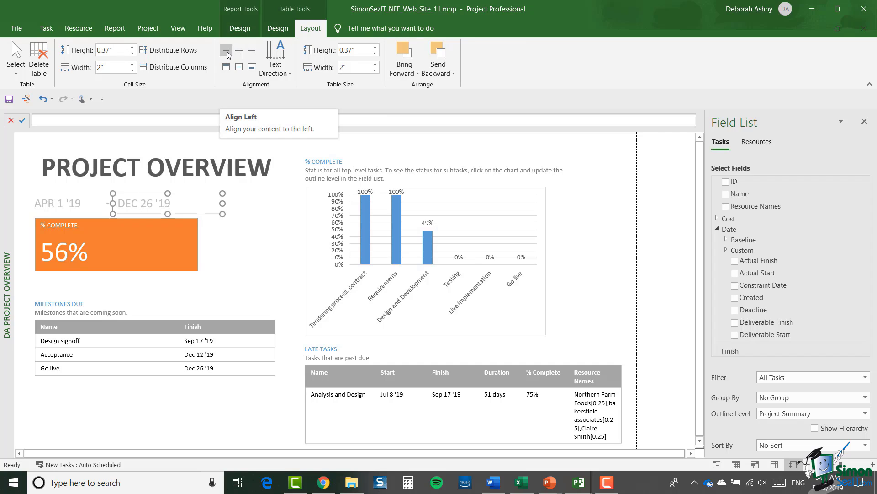
click(252, 51)
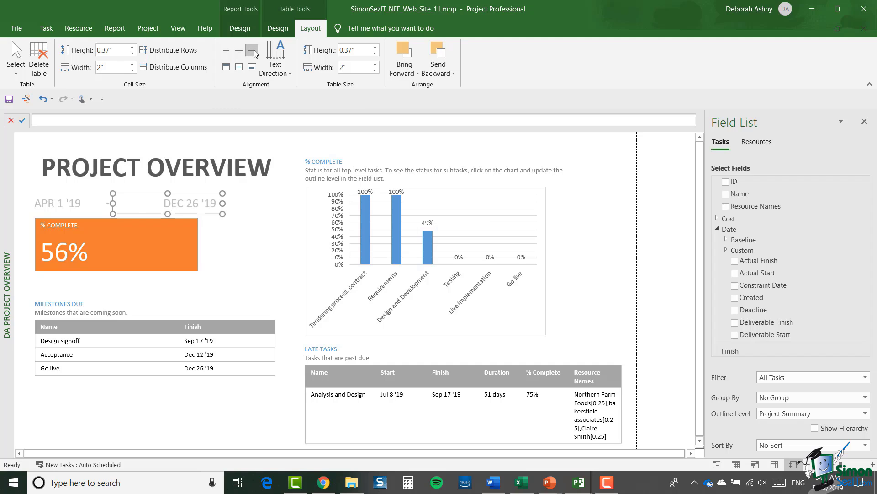
drag(205, 196, 191, 192)
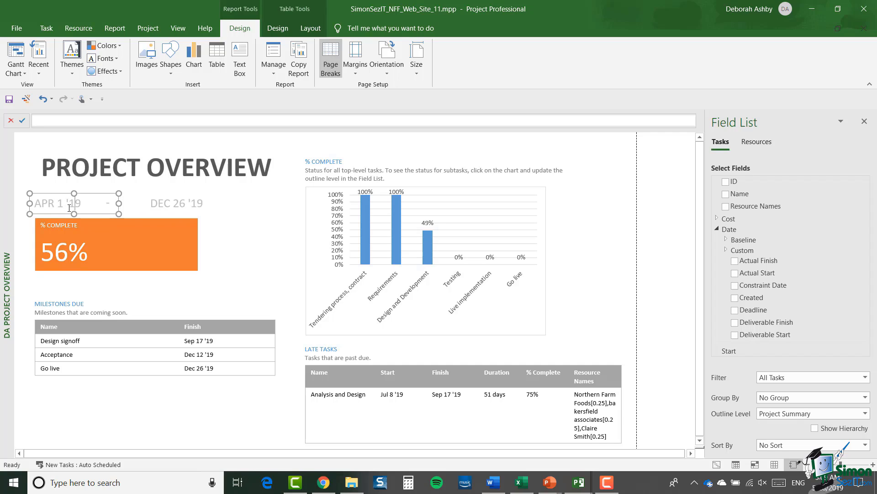
Step: Open the text formatting options for the start date box and examine the Text Fill and Text Outline settings
click(284, 31)
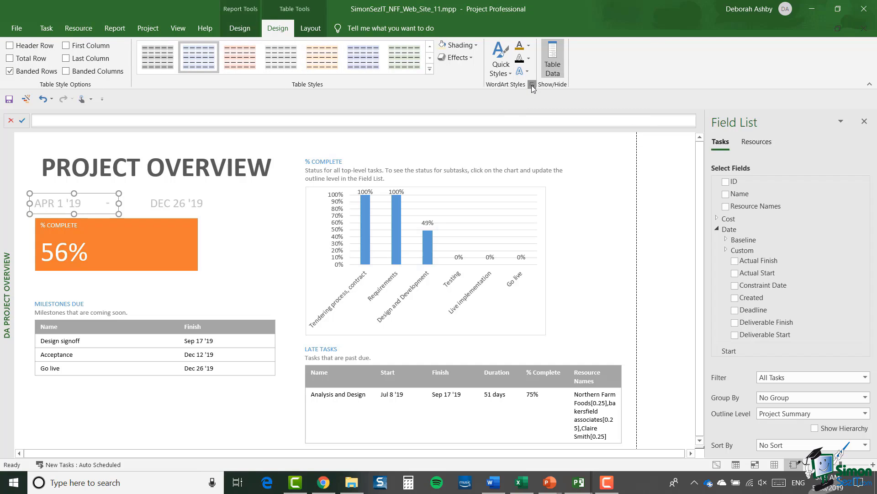
click(532, 85)
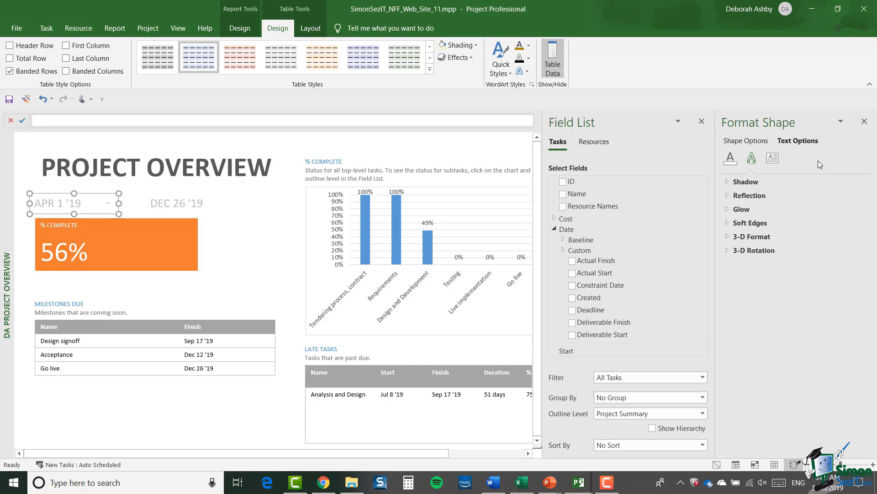
click(732, 161)
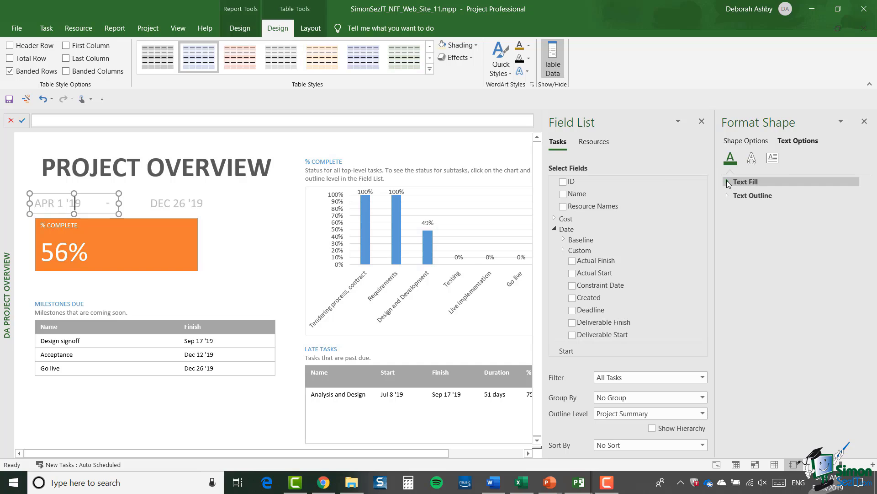
click(729, 181)
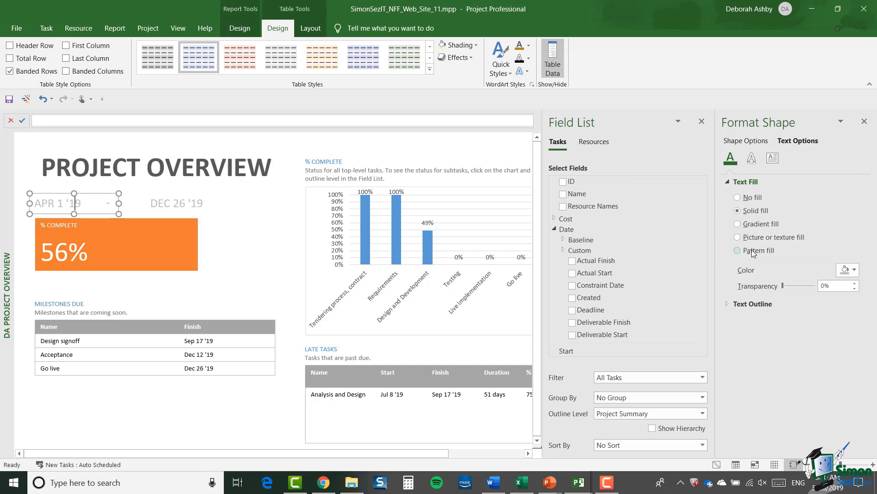
click(727, 304)
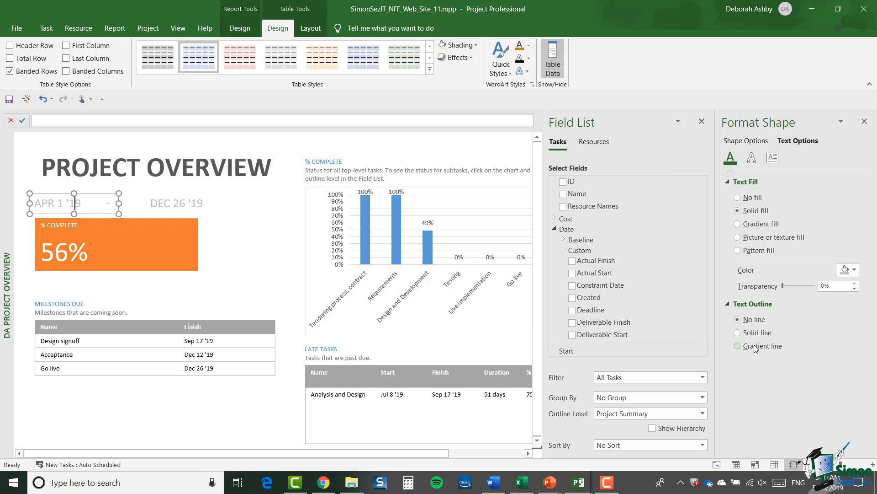
Step: Set the start date's text fill to the darkest grey shade of the white theme color
key(ctrl+a)
click(854, 270)
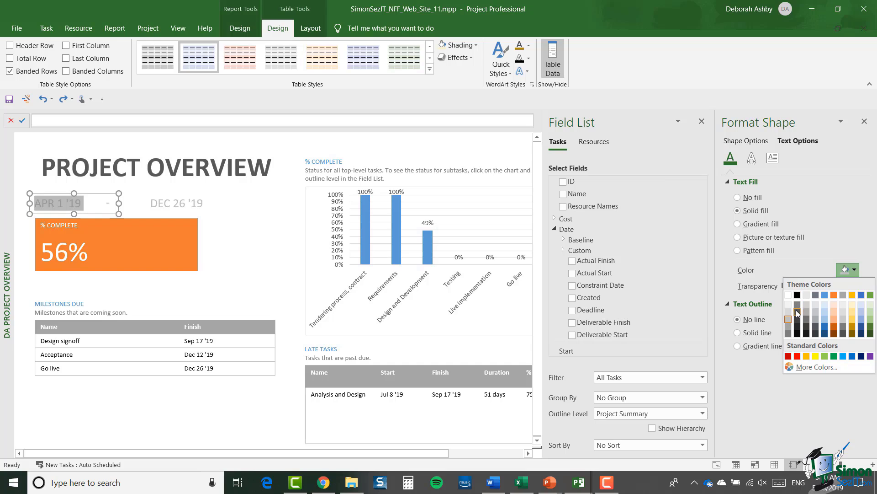
click(787, 333)
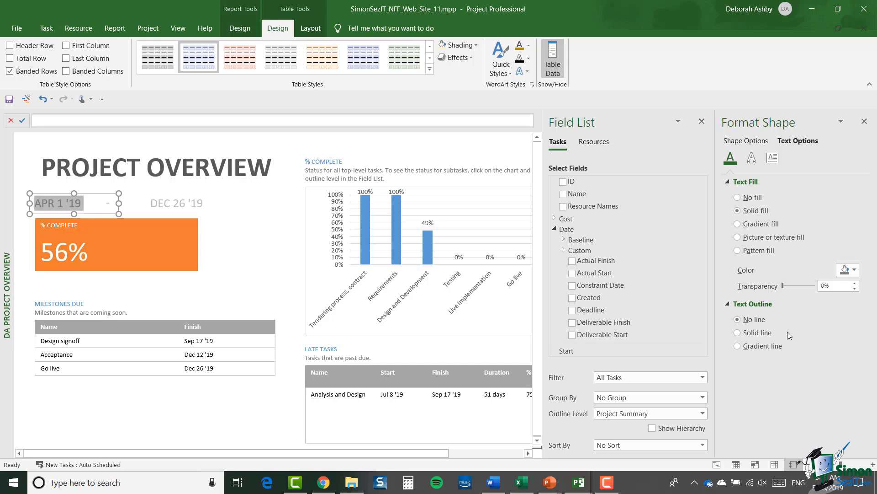
Step: Set the finish date's text fill to the same darkest grey shade of the white theme color
click(165, 203)
drag(151, 204, 204, 209)
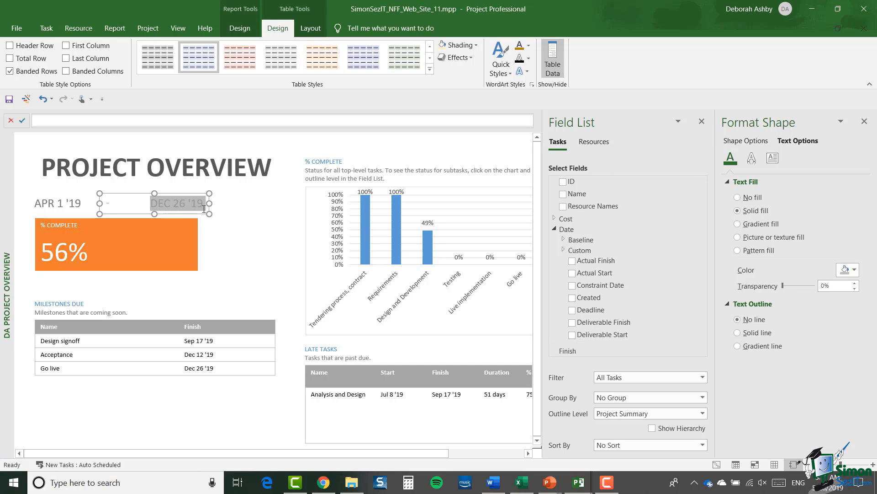
click(854, 270)
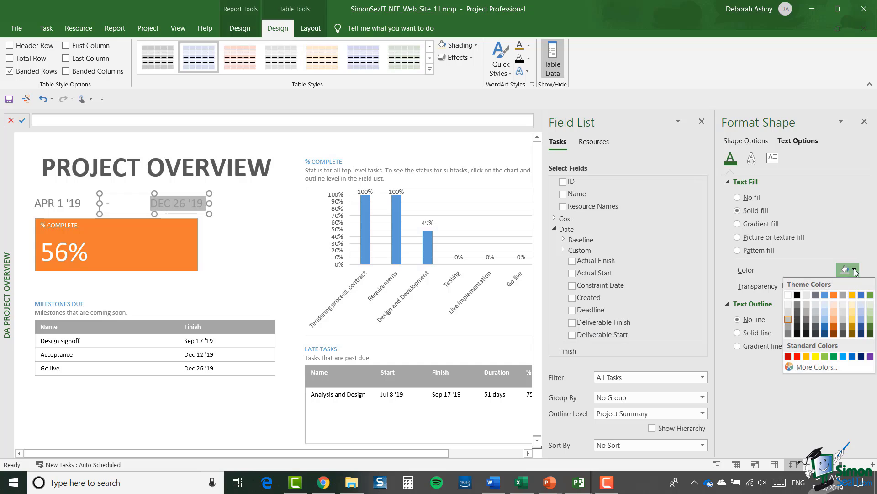
click(788, 332)
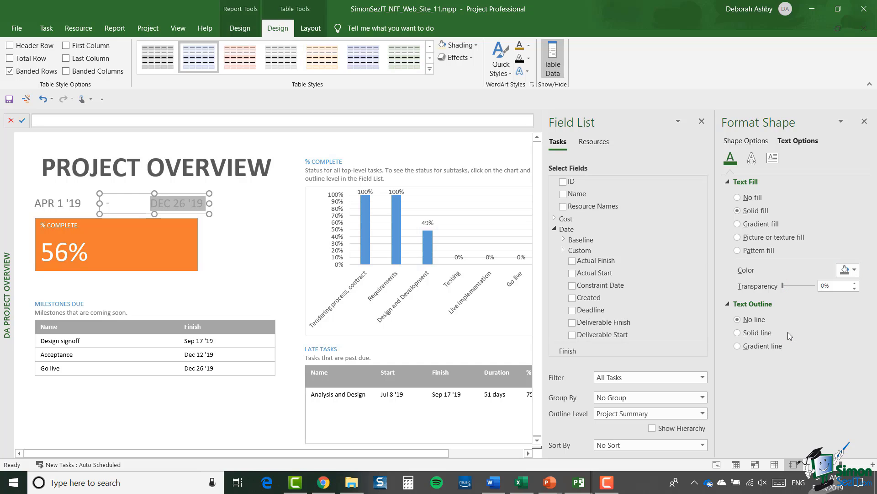
click(262, 230)
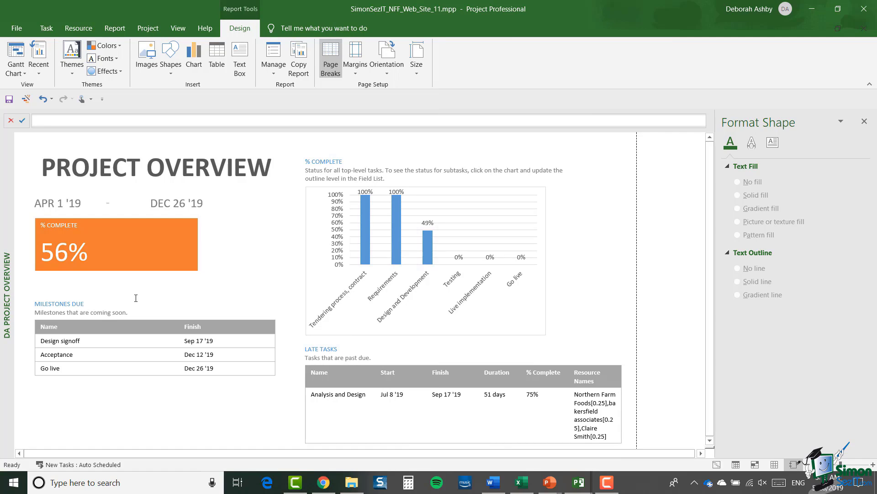
Step: Show the table design options for the orange % Complete box and close the Format Shape pane
click(143, 245)
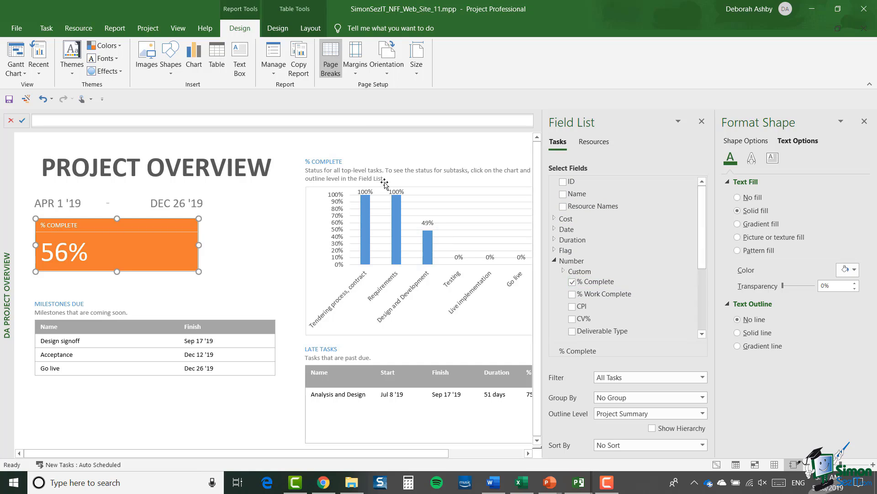
click(284, 31)
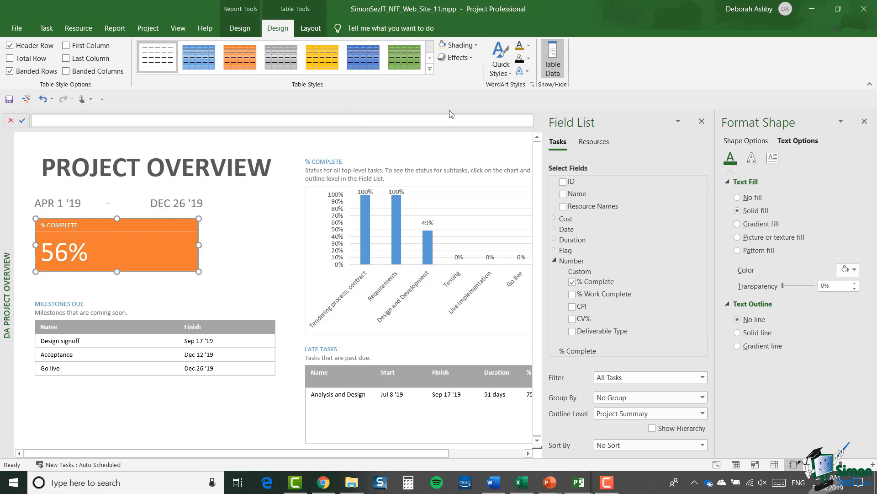
click(864, 122)
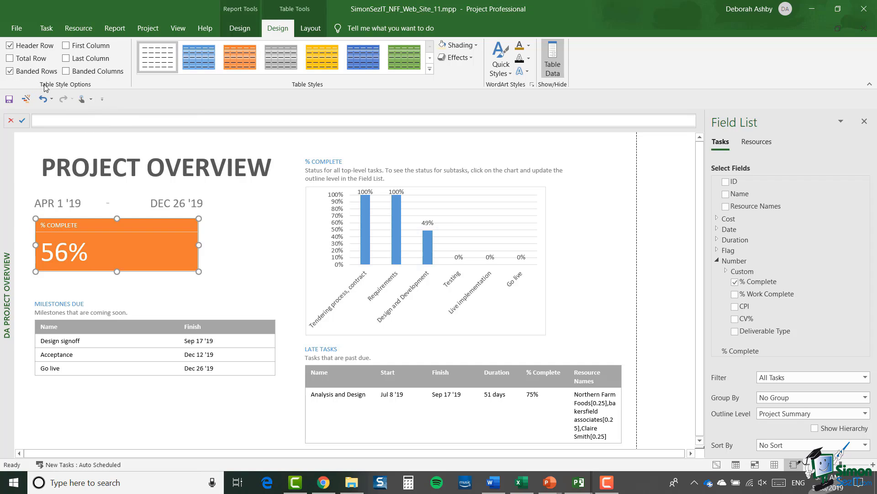
Step: Try the % Complete box without its header row, restore the row, and apply the gold gradient table style
click(11, 45)
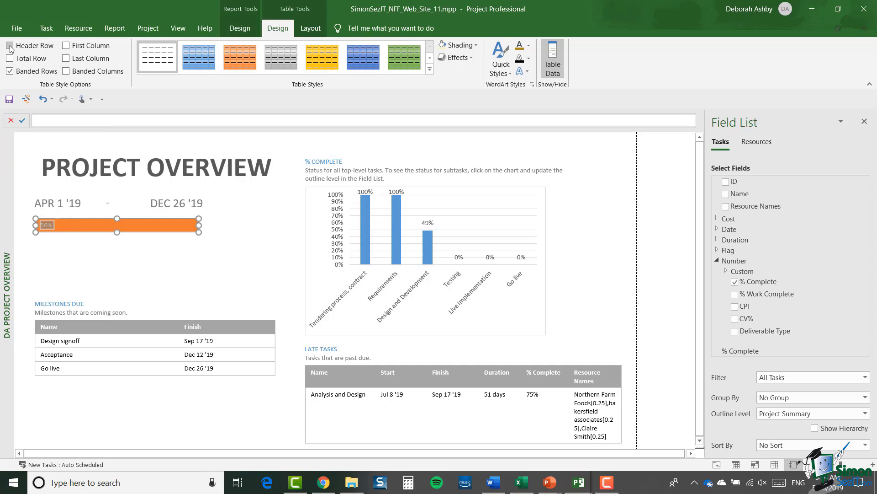
click(10, 46)
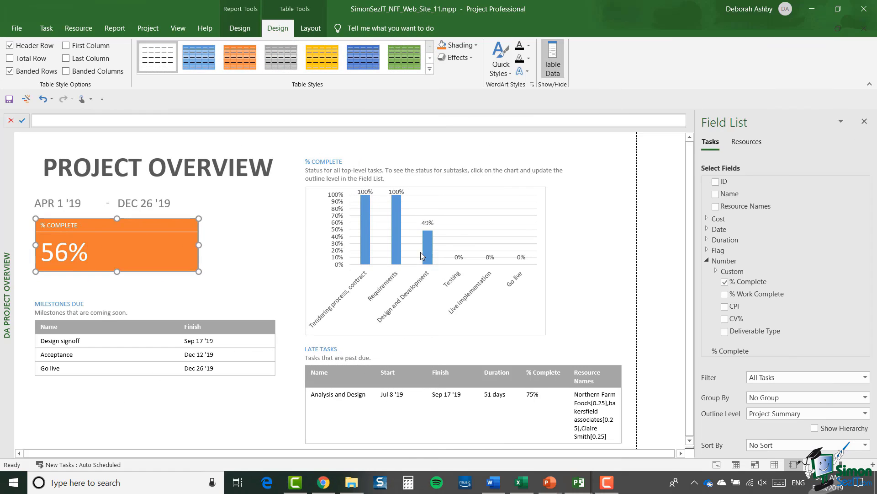
click(430, 69)
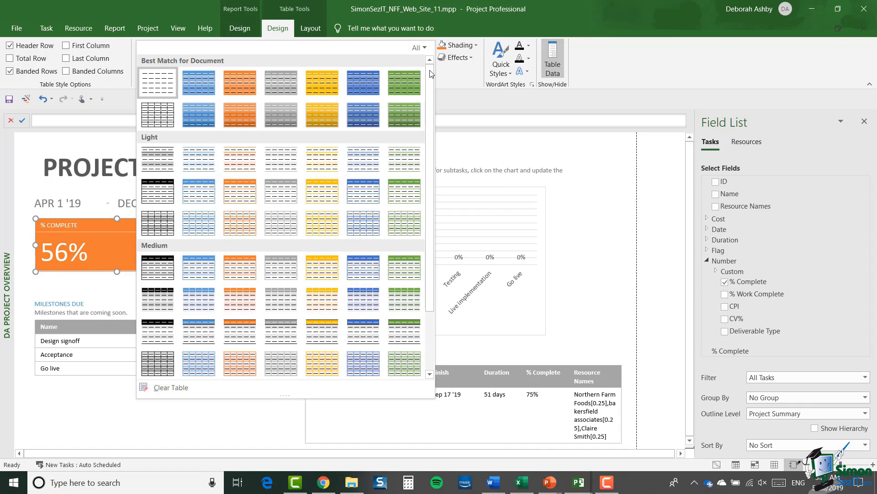
click(325, 117)
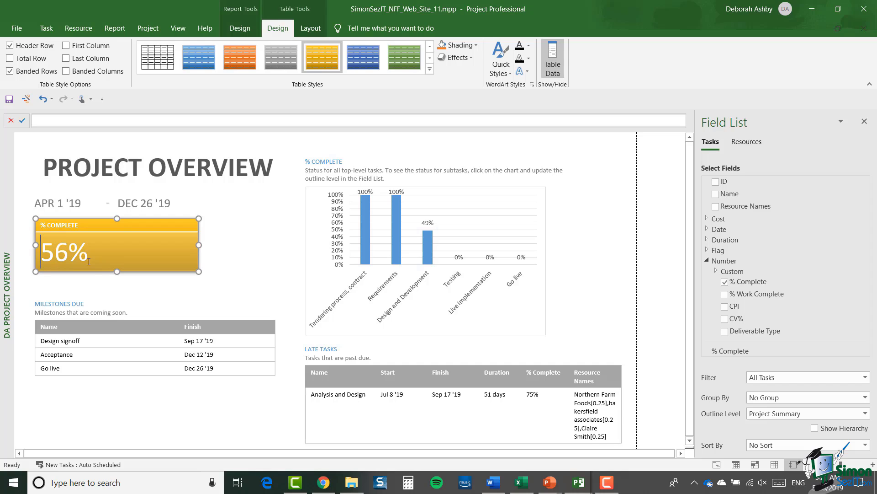
Step: Apply Light Style 2 - Accent 4 to the Milestones Due table and check its Finish field in the Field List
click(130, 354)
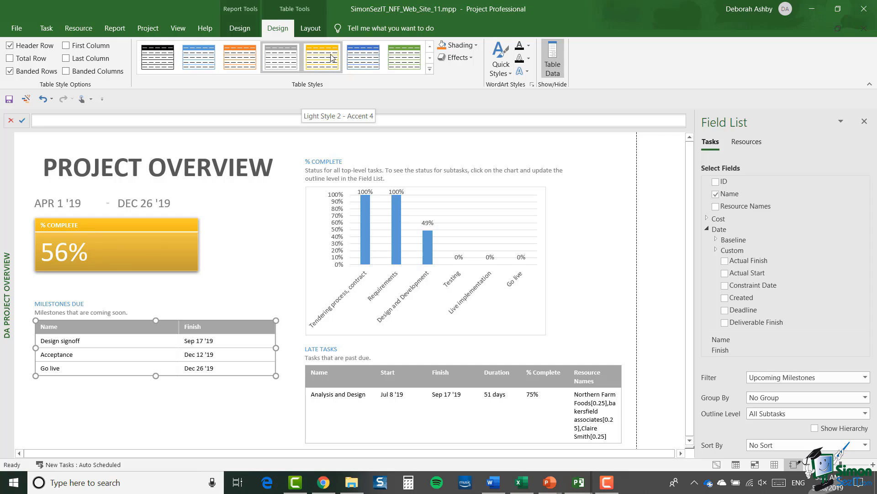
click(320, 63)
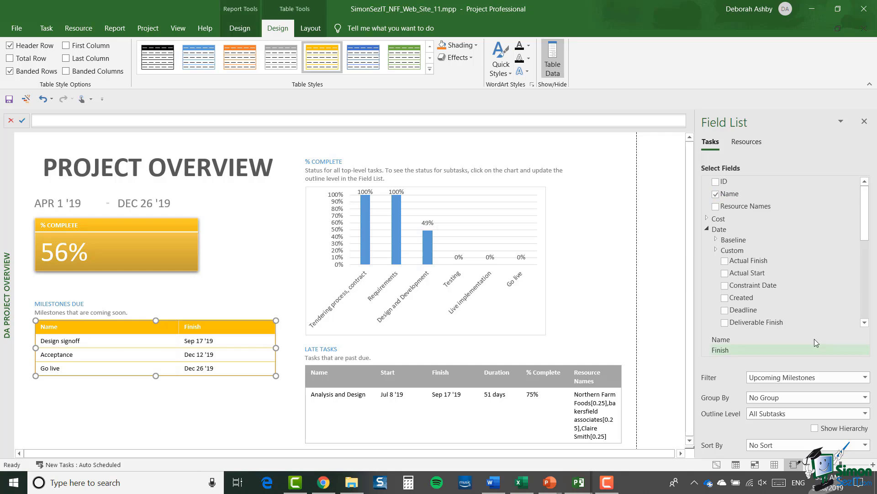
drag(864, 235, 865, 289)
click(725, 227)
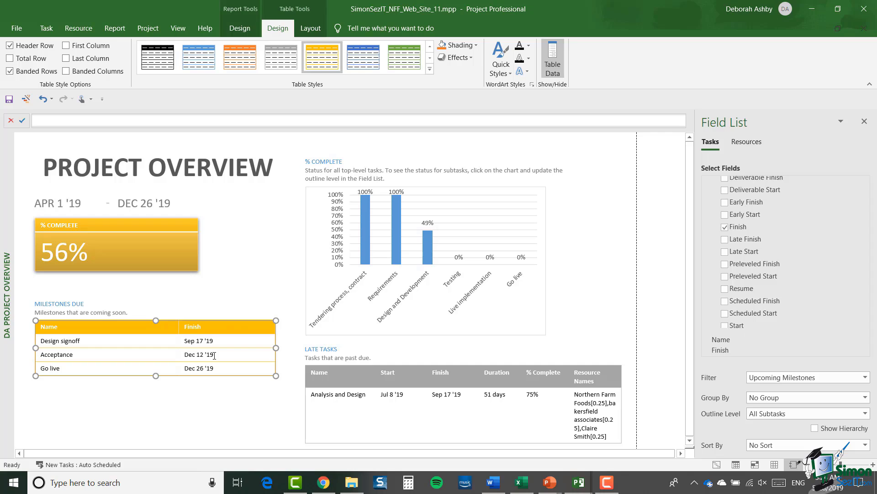
Step: Narrow the Milestones Due heading text box to about the width of its table, and select the milestones table
click(93, 309)
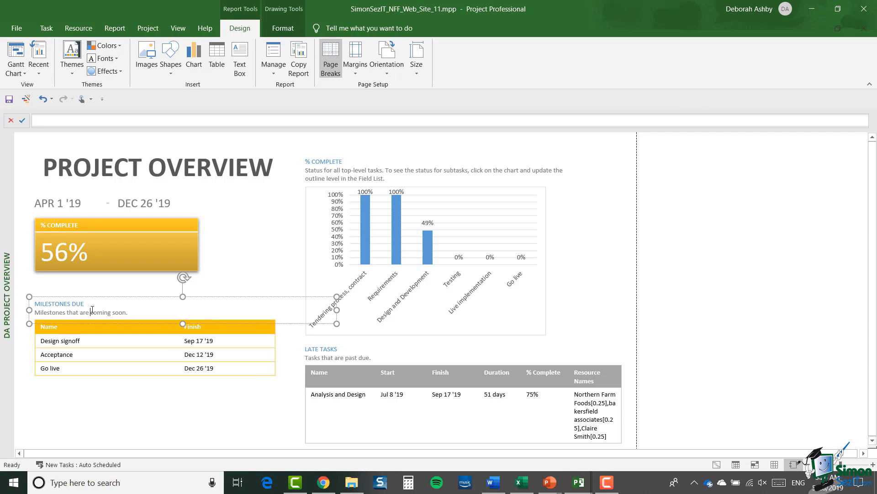
drag(337, 310, 272, 311)
click(281, 336)
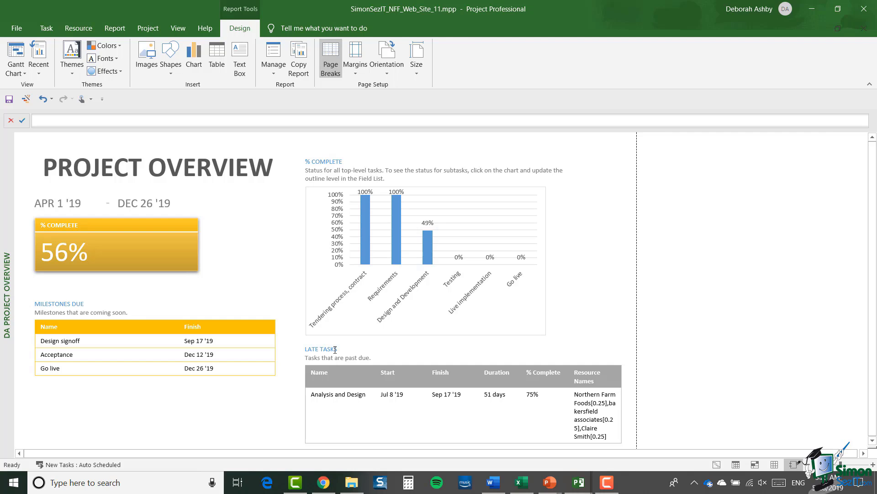
click(258, 363)
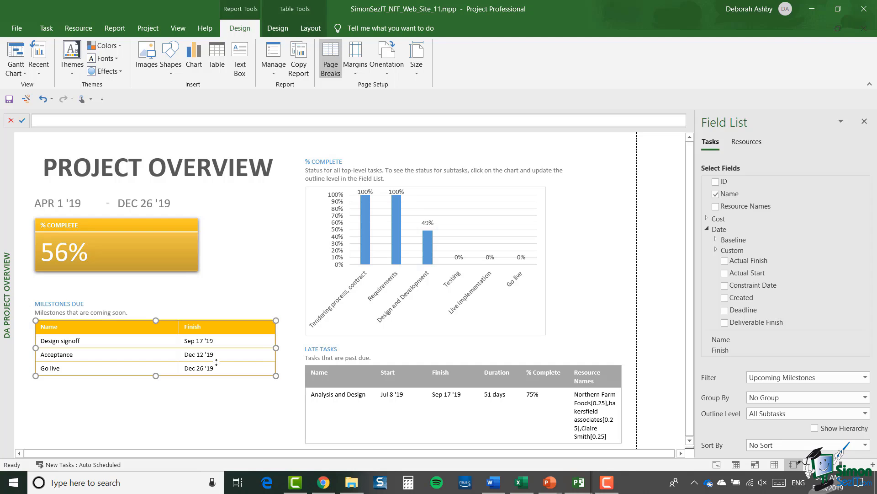